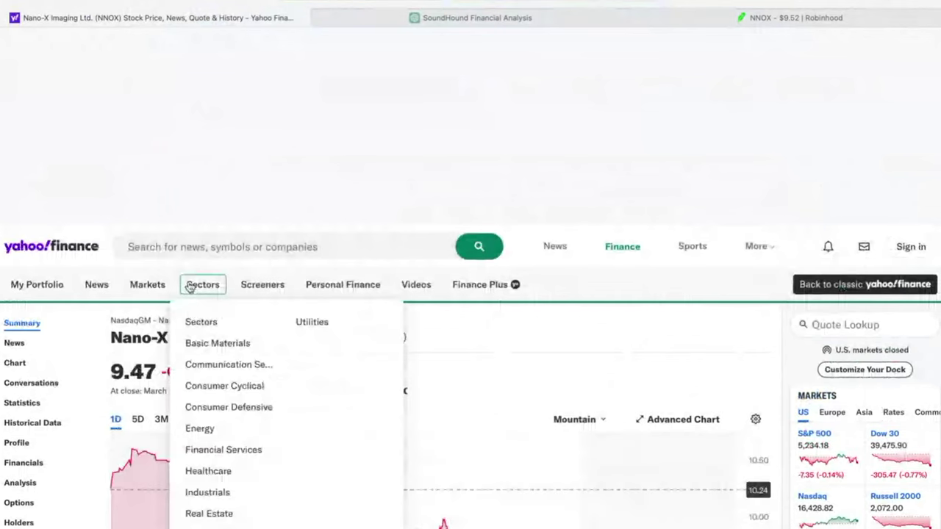
Step: Open the Nano-X Imaging (NNOX) statistics and examine its valuation measures, financial highlights and trading information
scroll(447, 397, "down", 3)
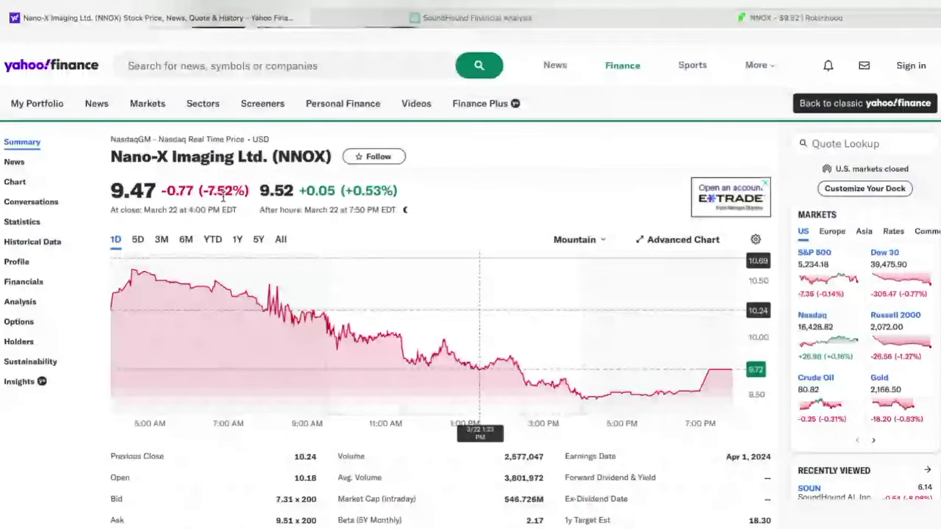
left_click(29, 227)
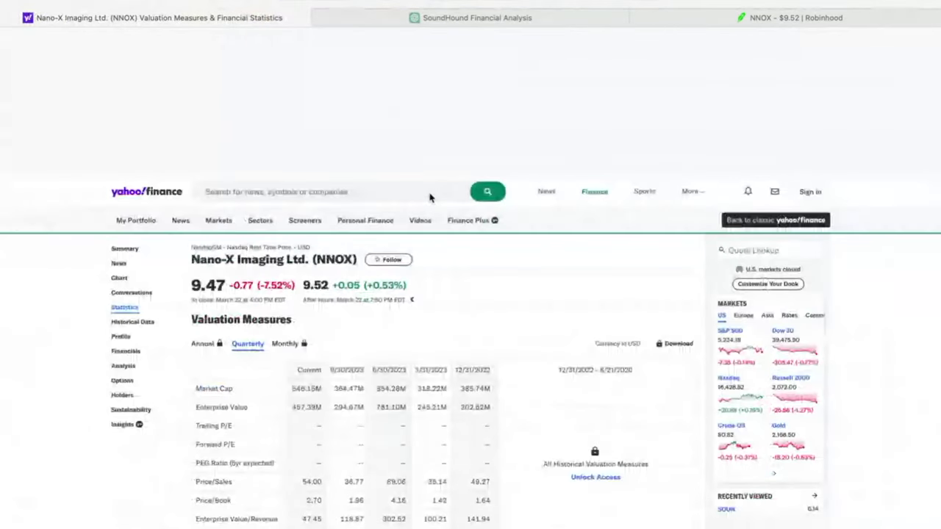
scroll(487, 273, "down", 2)
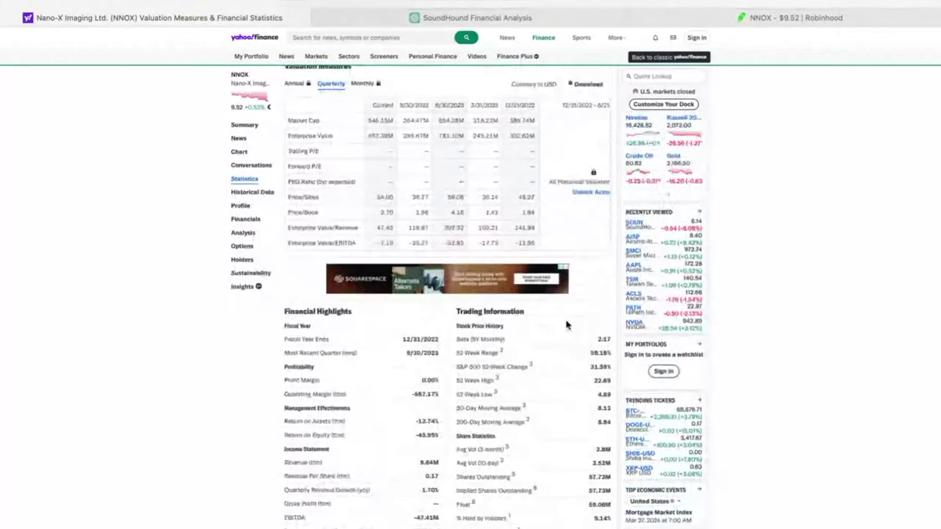
scroll(584, 320, "down", 1)
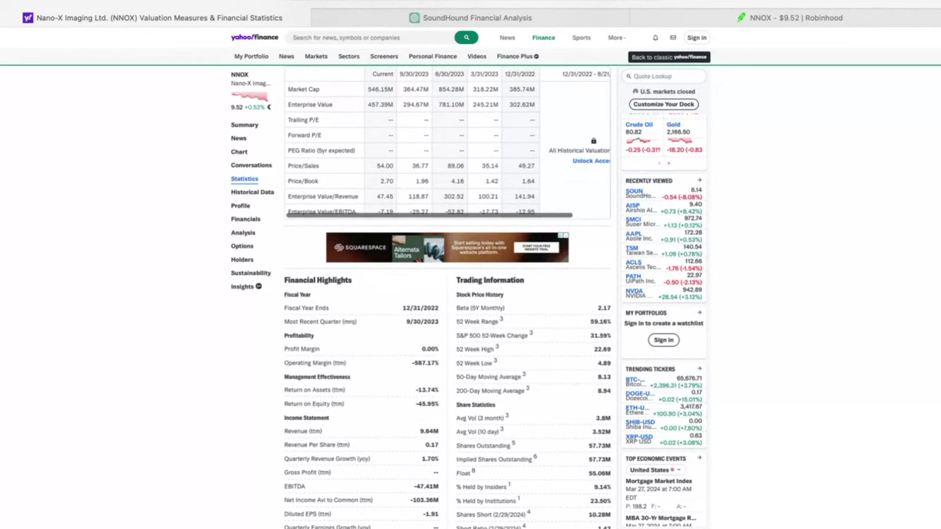
scroll(607, 486, "down", 5)
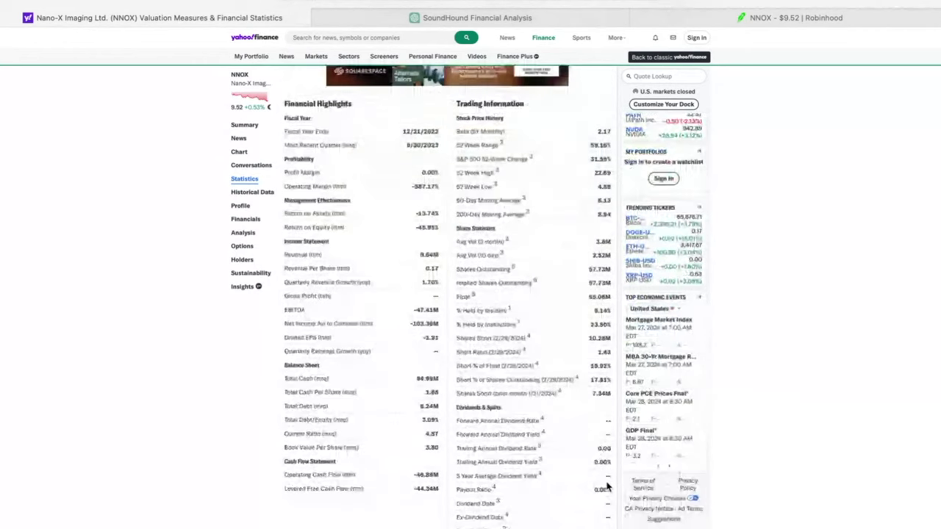
scroll(607, 486, "down", 2)
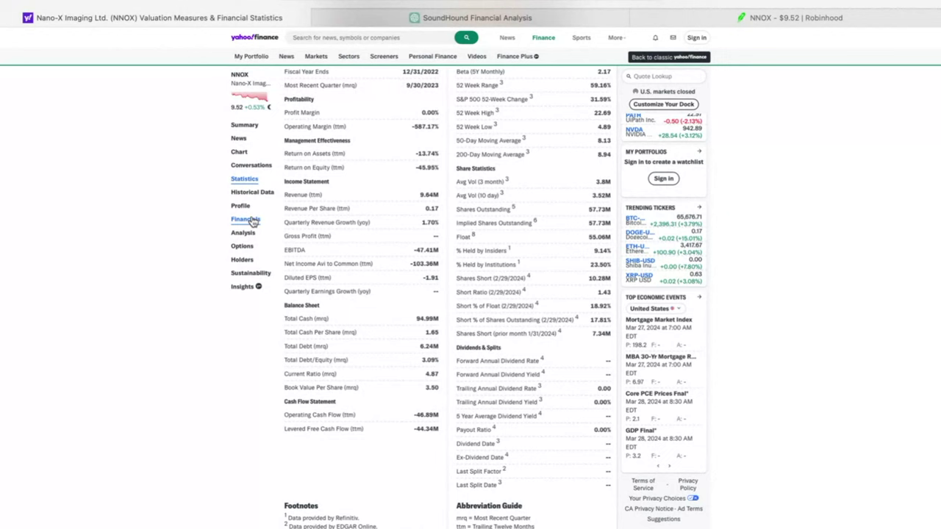
Step: Examine the NNOX financials, going through the income statement, balance sheet and cash flow
left_click(249, 219)
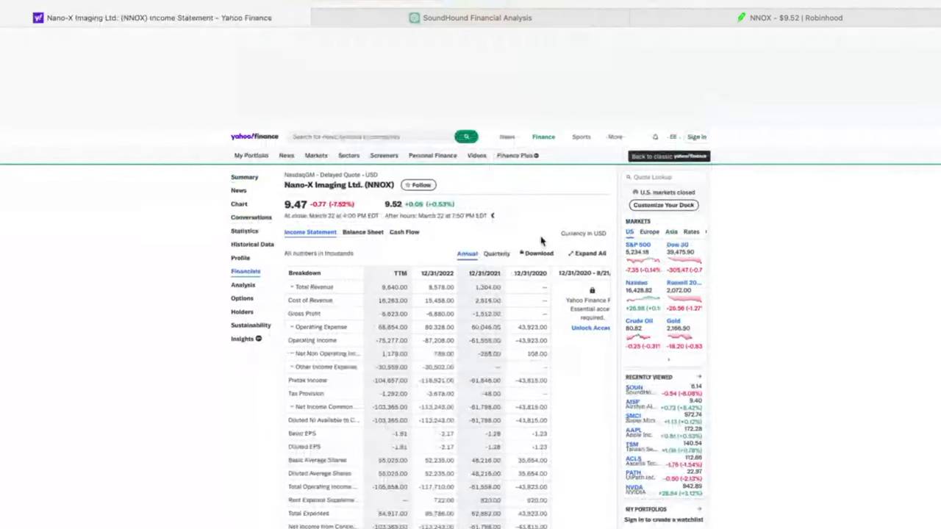
scroll(544, 237, "down", 2)
scroll(545, 241, "down", 2)
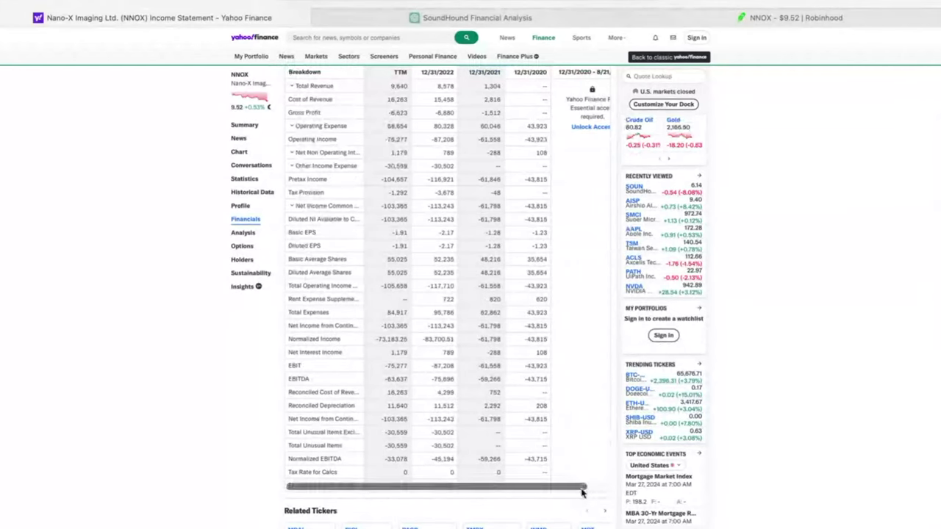
scroll(466, 271, "up", 3)
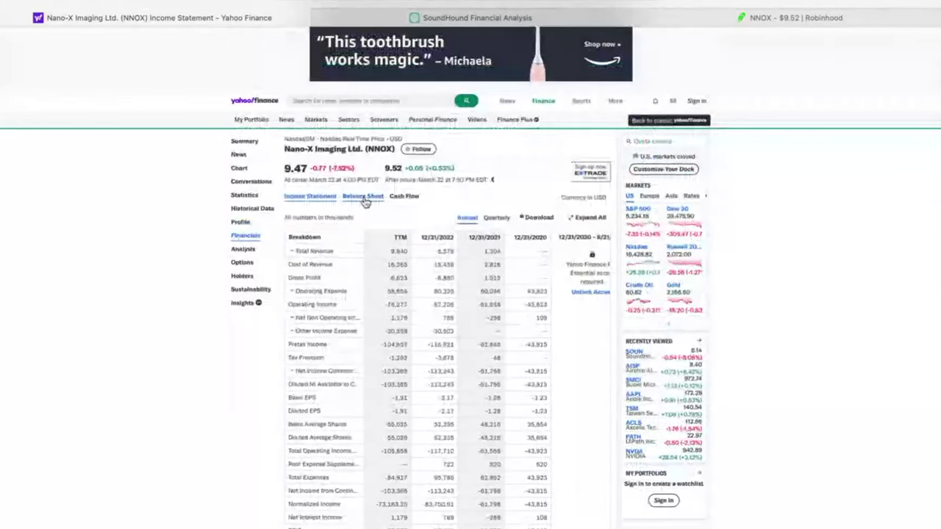
left_click(363, 197)
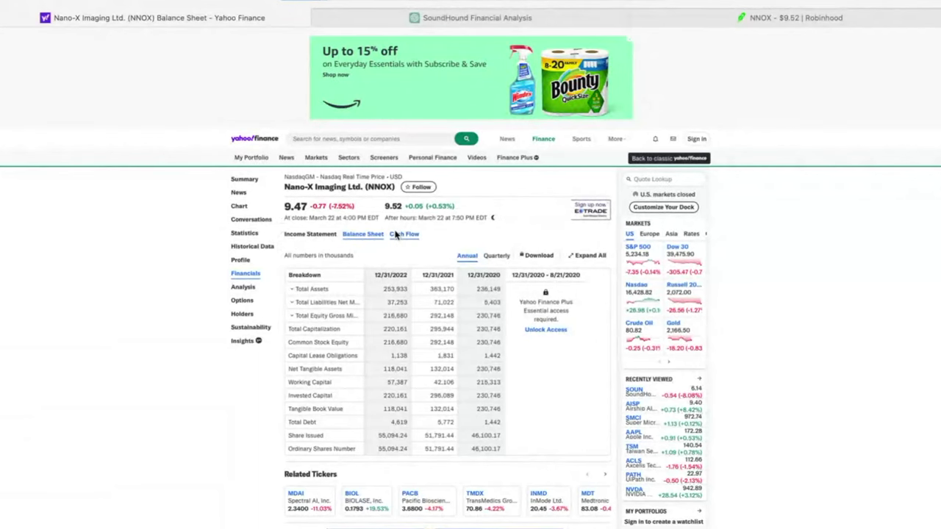
left_click(395, 234)
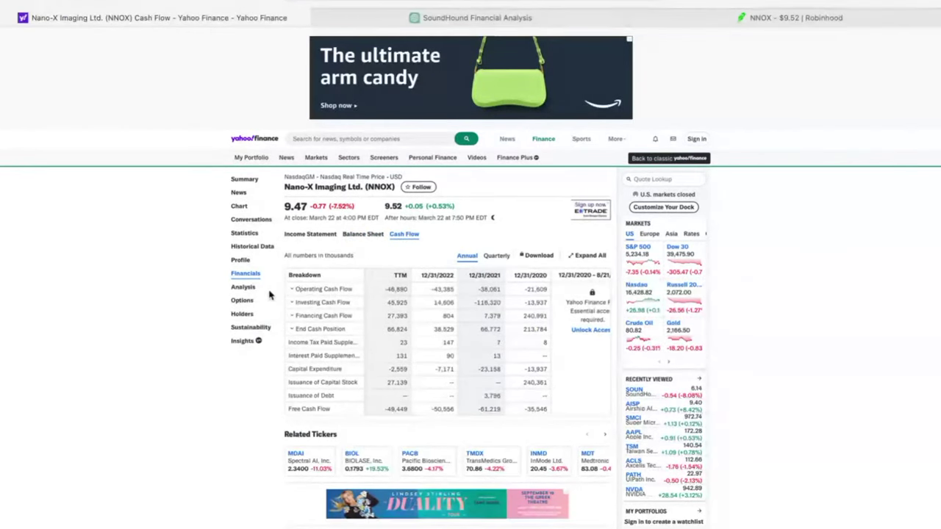
Step: Open the NNOX analyst page and examine the earnings estimates, revenue estimates and earnings history
left_click(243, 288)
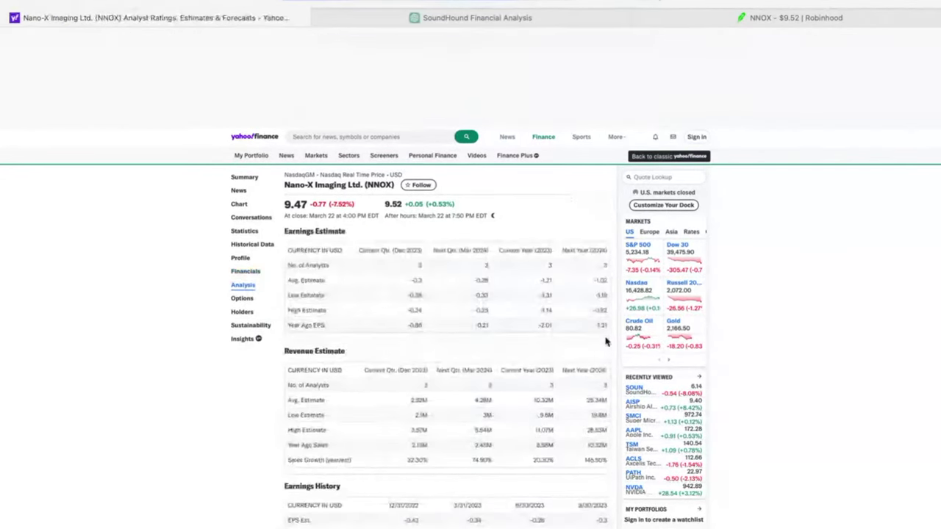
scroll(608, 340, "down", 3)
scroll(606, 341, "down", 2)
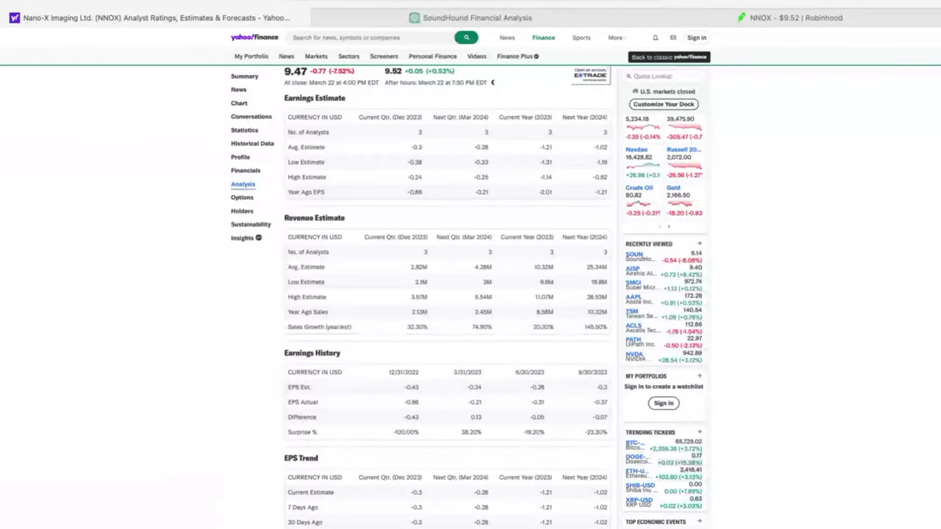
Step: Switch to the SoundHound Financial Analysis chat in ChatGPT and attach the nine financial-data screenshots to a new message
left_click(369, 25)
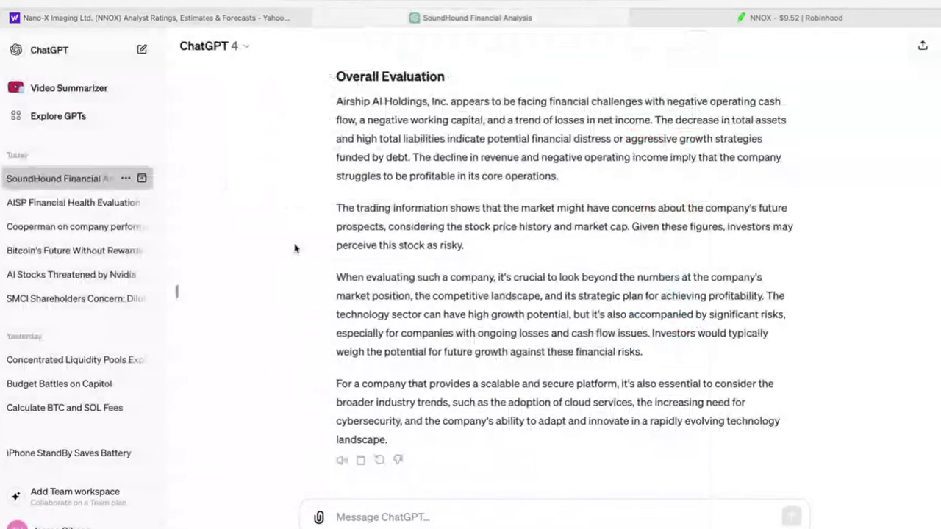
left_click(608, 512)
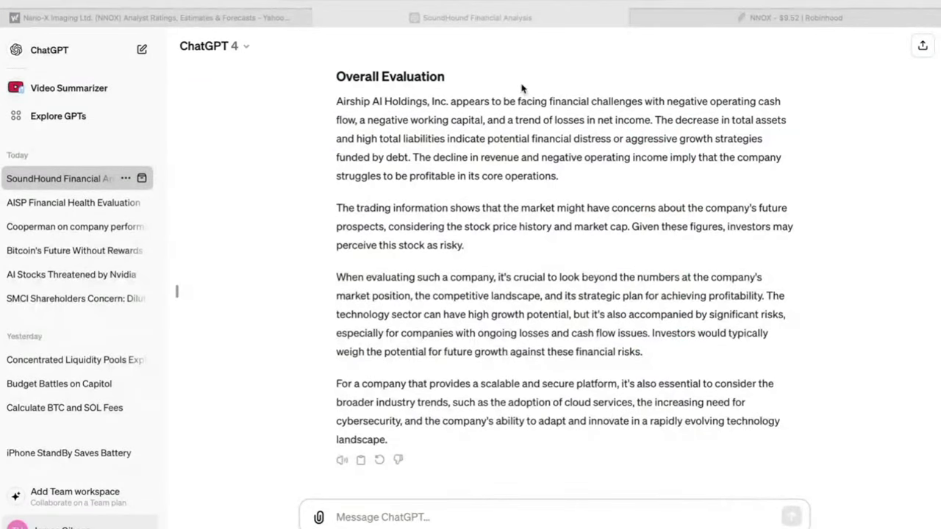
left_click_drag(522, 89, 616, 399)
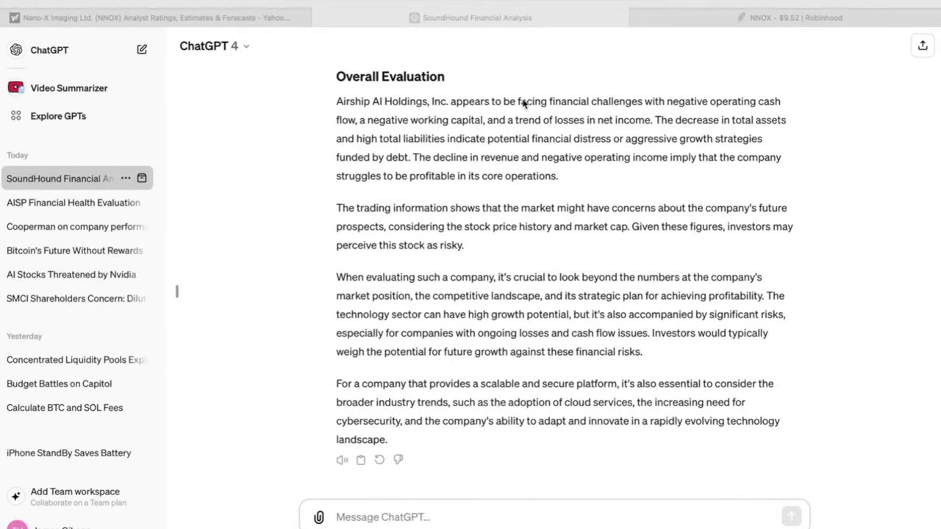
left_click_drag(523, 103, 521, 411)
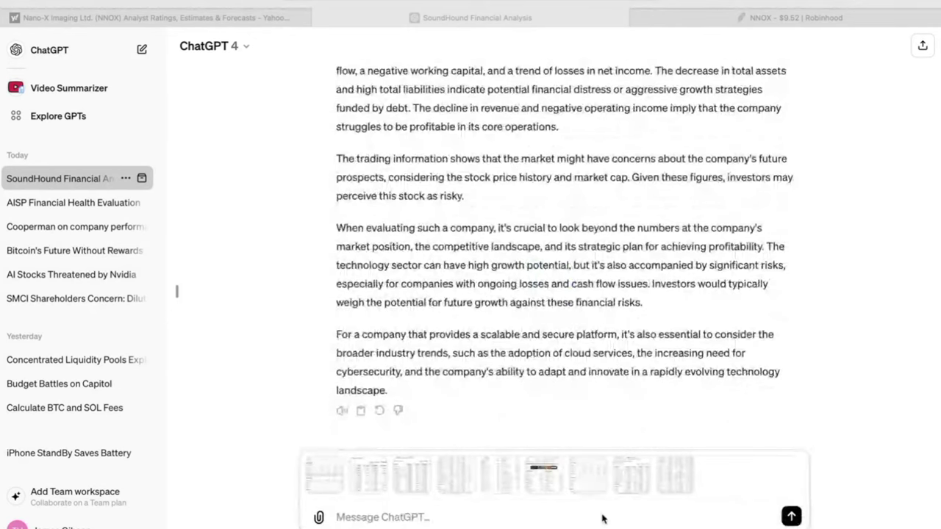
Step: Write the prompt "Evaluate this young company, Nano X, which is described:" in the message with the attached screenshots
type("Evaluat")
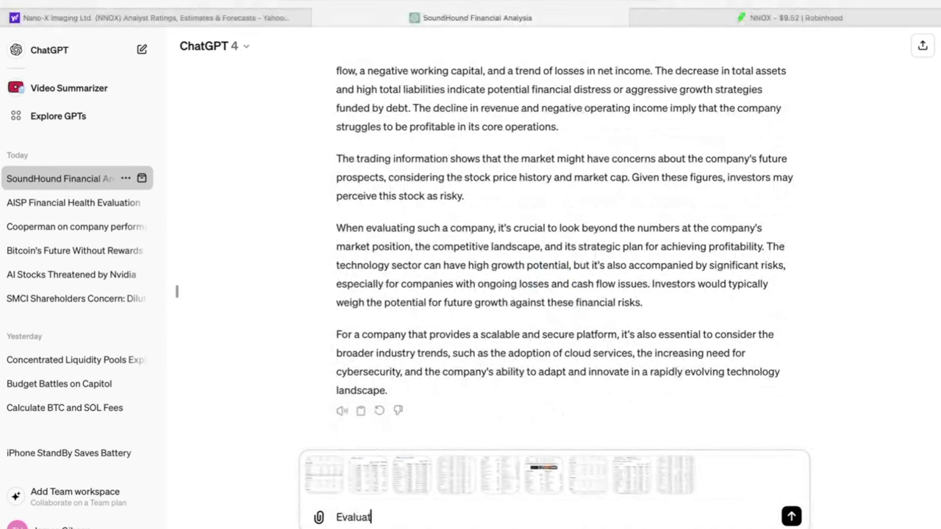
type("e this young c")
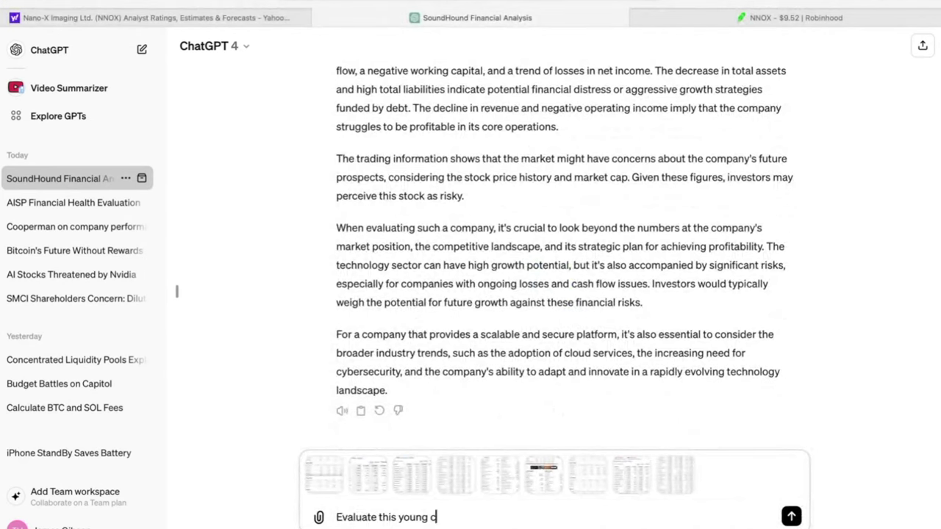
type("ompany, Nano")
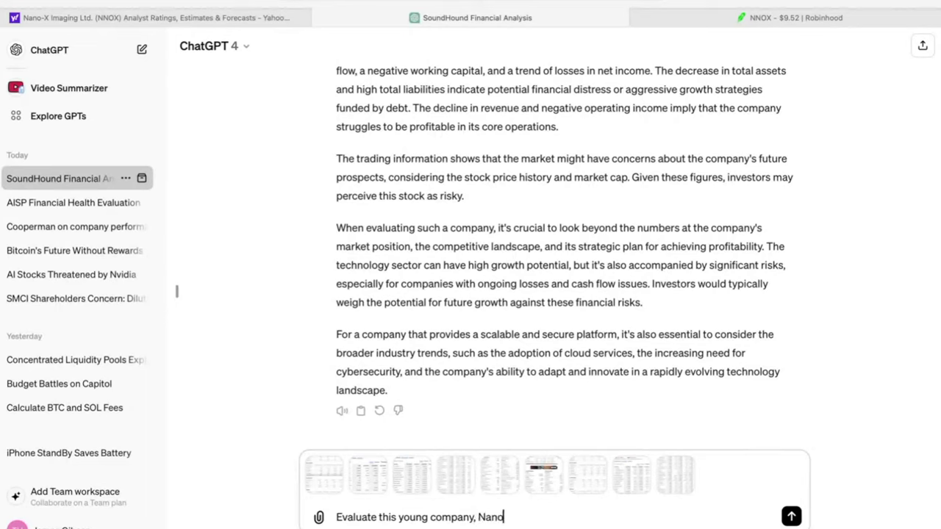
type("X, which is described:")
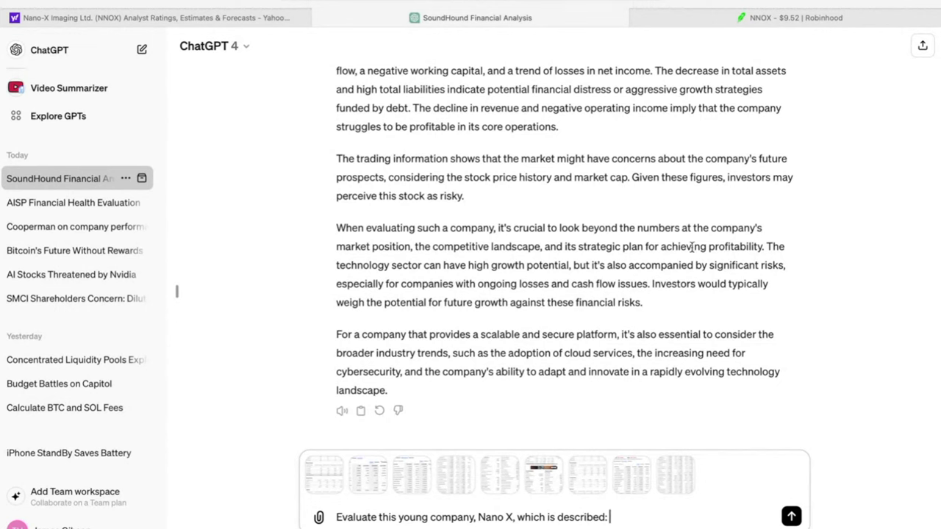
Step: Change the prompt's ending to "described as:", add the NNOX company description copied from Robinhood, and send the message
left_click(722, 14)
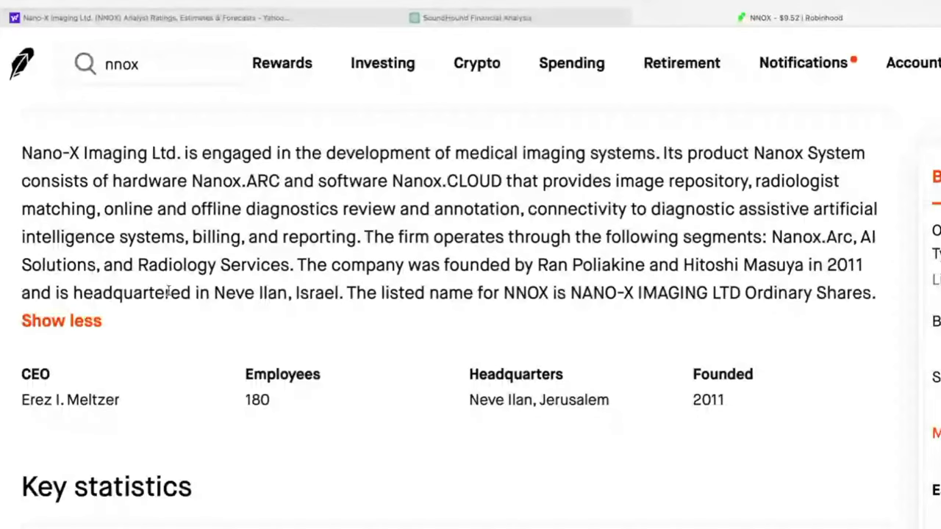
left_click_drag(879, 297, 17, 155)
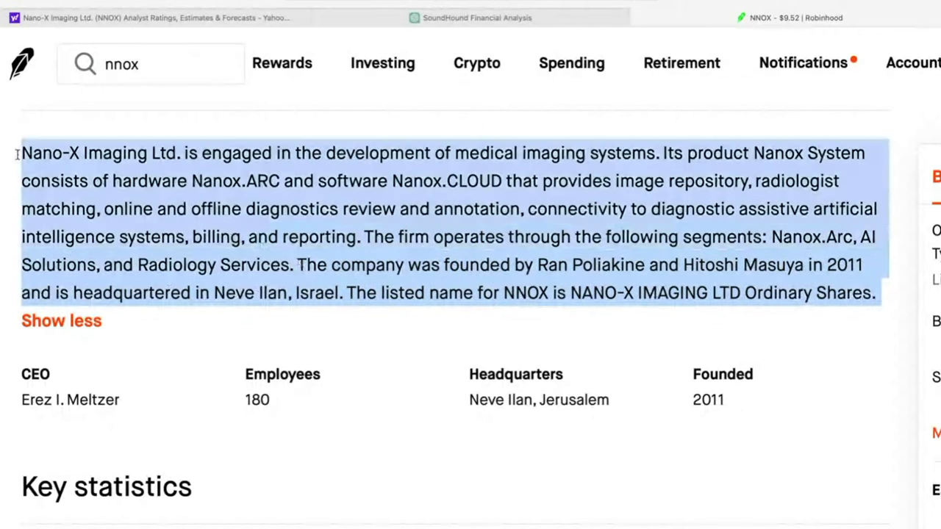
left_click(471, 18)
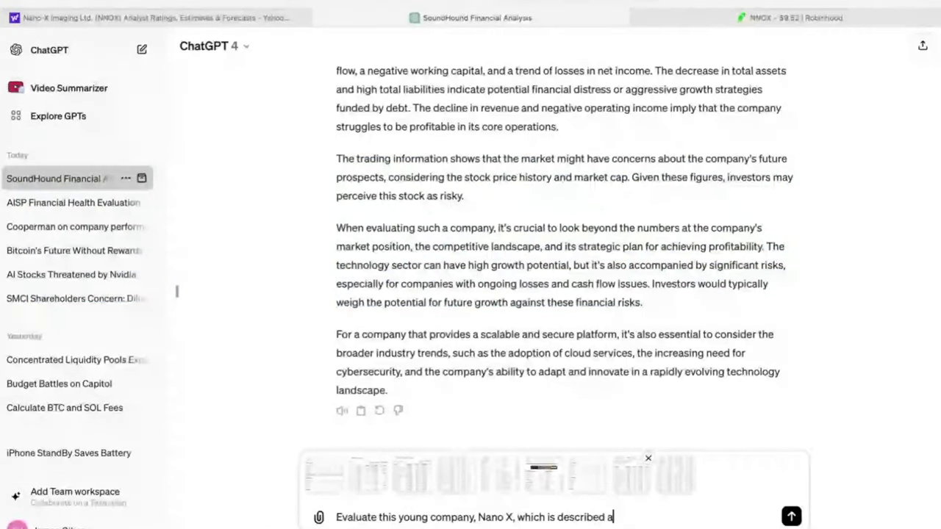
key("ctrl+v")
key("Return")
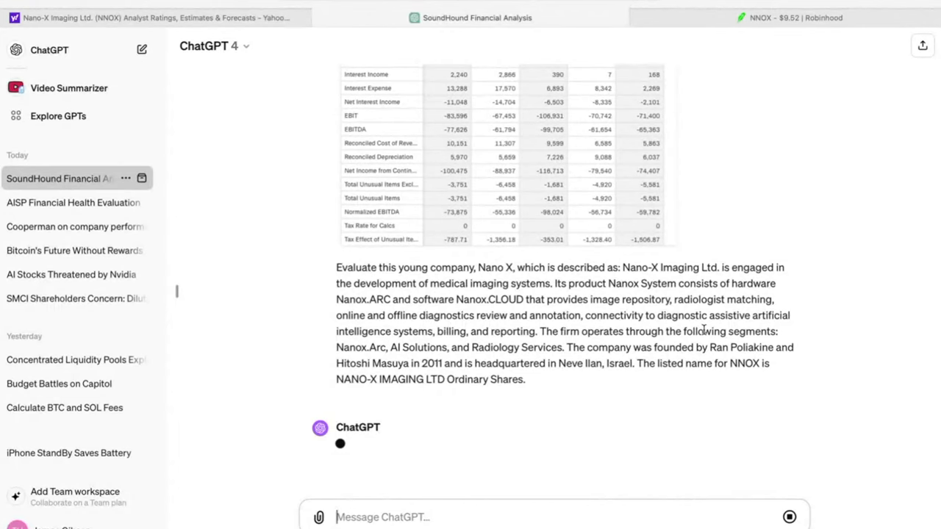
Step: Review the earlier Airship AI Holdings answer, from cash flow and balance sheet through valuation to the overall evaluation
scroll(704, 330, "up", 20)
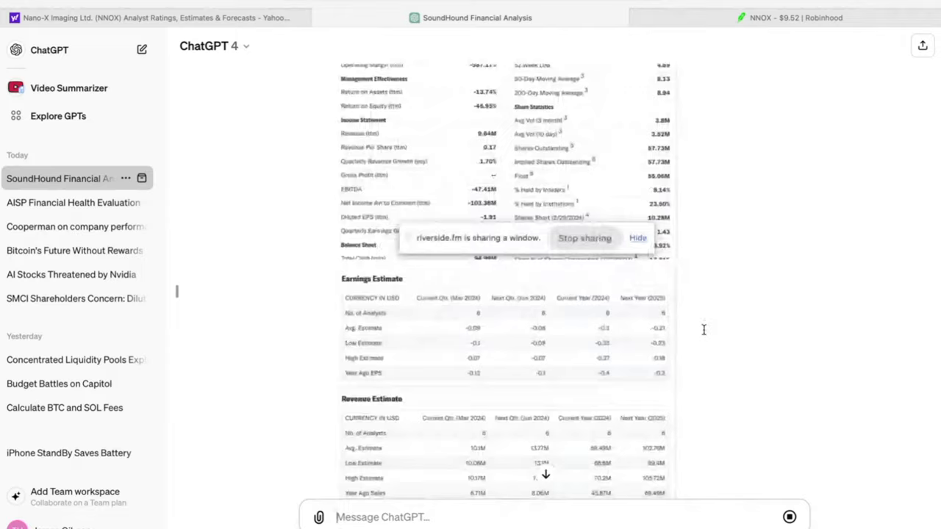
scroll(703, 330, "up", 20)
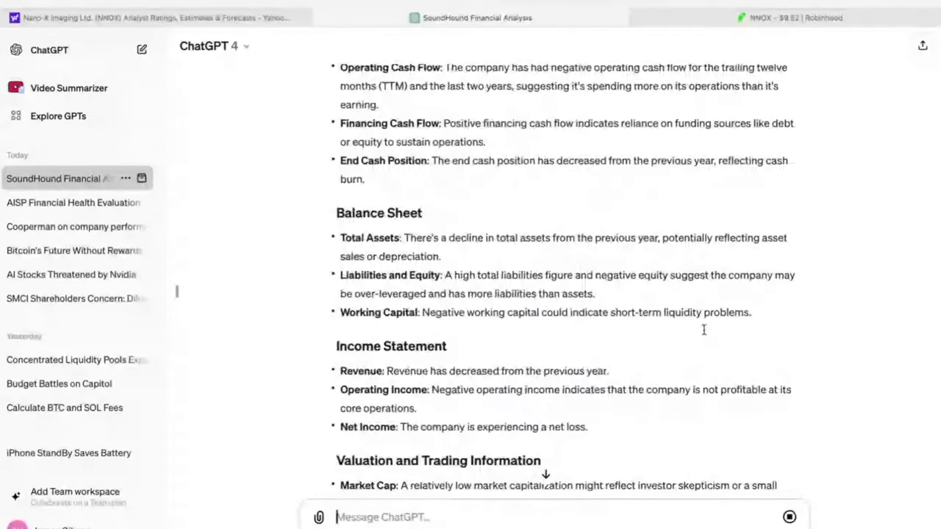
scroll(703, 325, "down", 10)
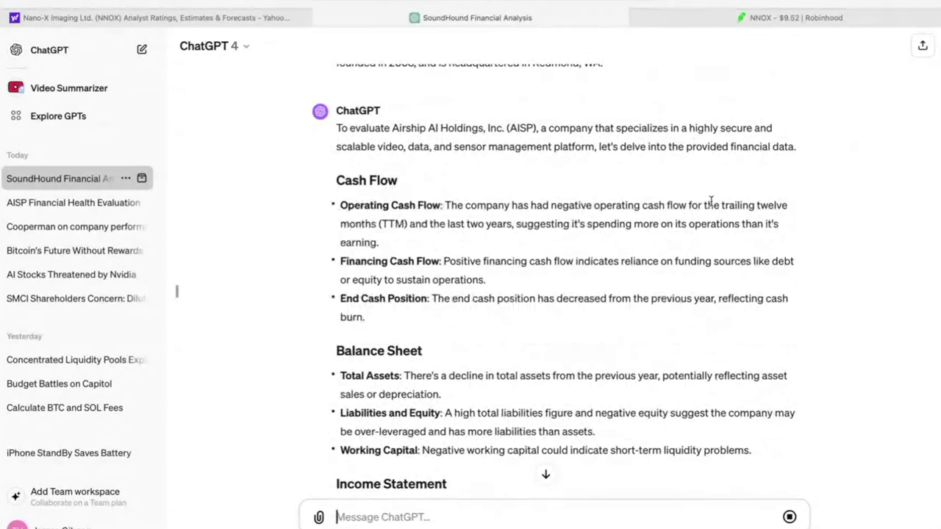
scroll(579, 242, "down", 1)
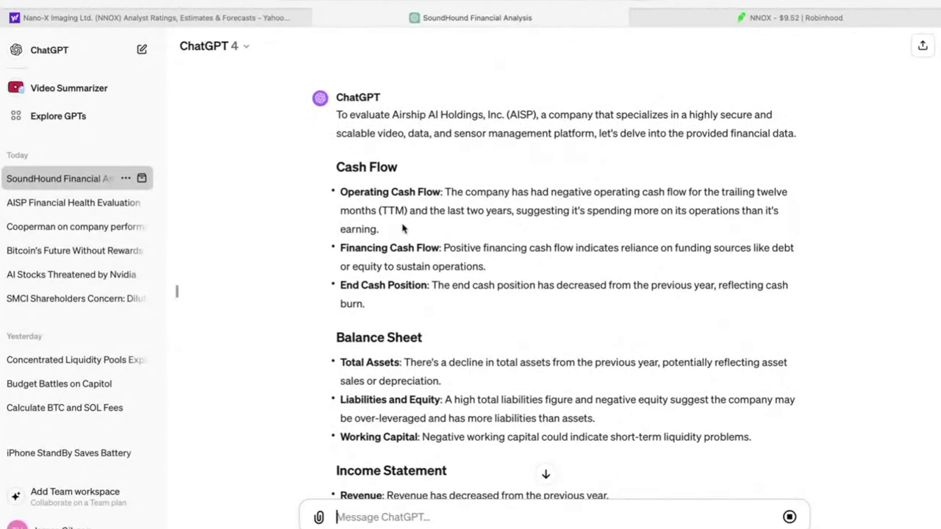
scroll(403, 230, "down", 2)
scroll(411, 279, "down", 3)
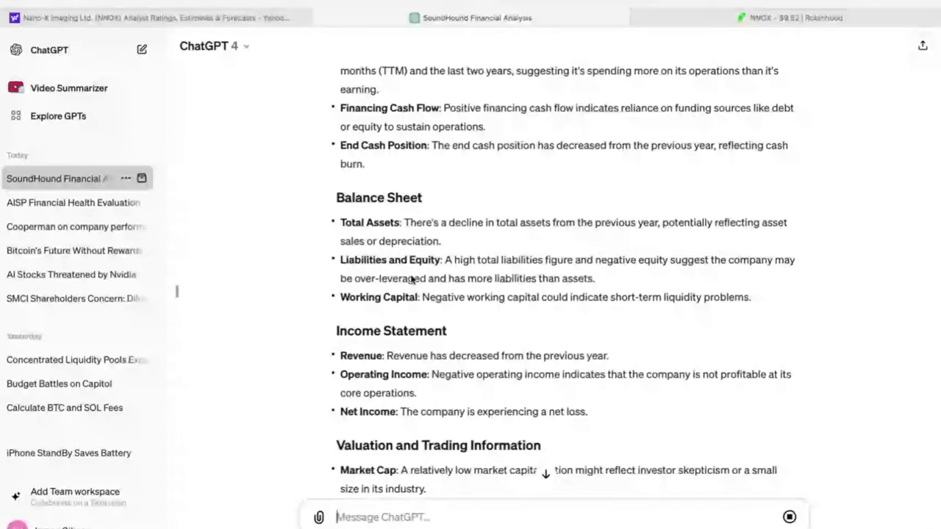
scroll(412, 279, "down", 4)
scroll(410, 274, "down", 2)
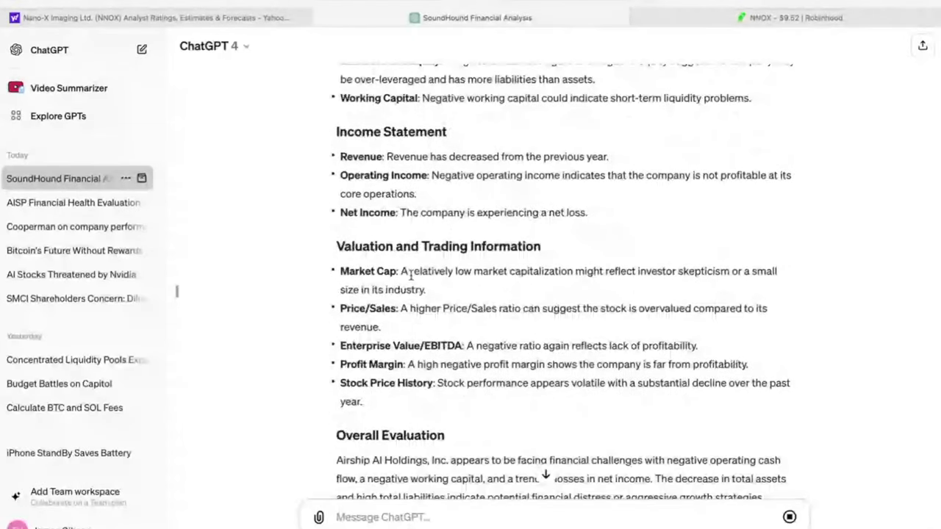
scroll(410, 273, "down", 5)
scroll(555, 255, "down", 2)
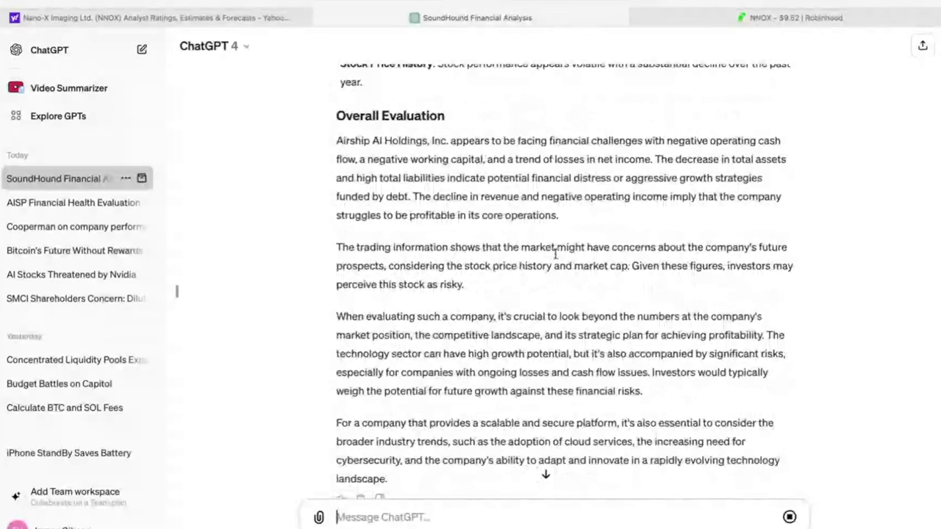
scroll(556, 257, "down", 1)
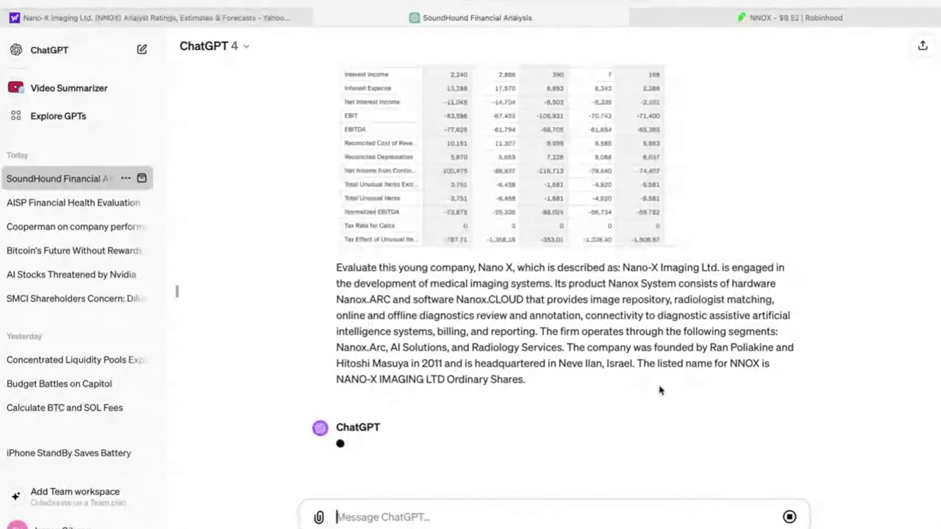
Step: Review the earlier SoundHound AI answer, including its earnings estimate, revenue estimate, earnings history and cash flow sections
scroll(660, 390, "up", 1)
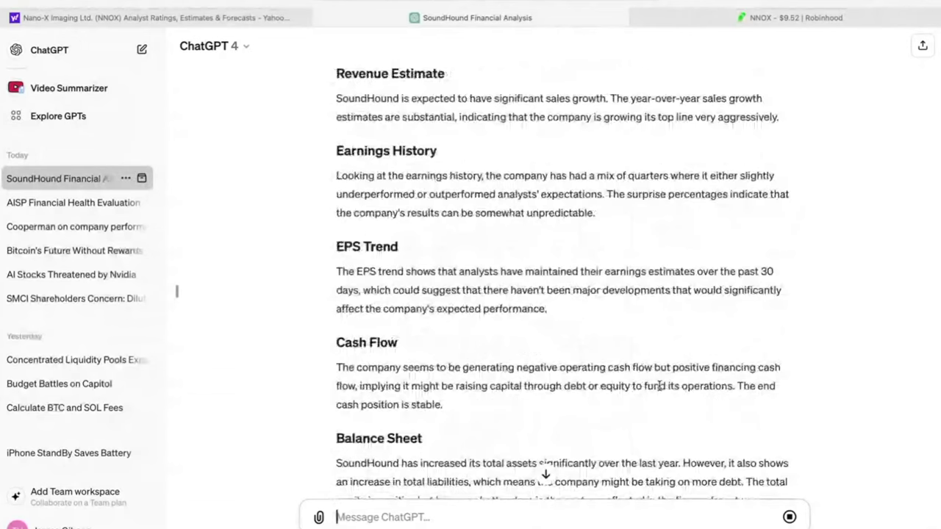
scroll(659, 386, "up", 3)
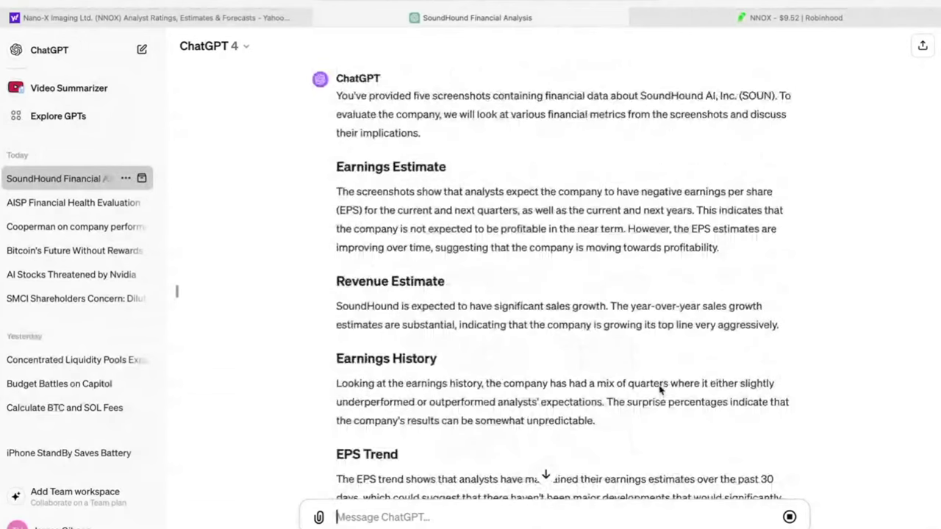
scroll(659, 389, "up", 1)
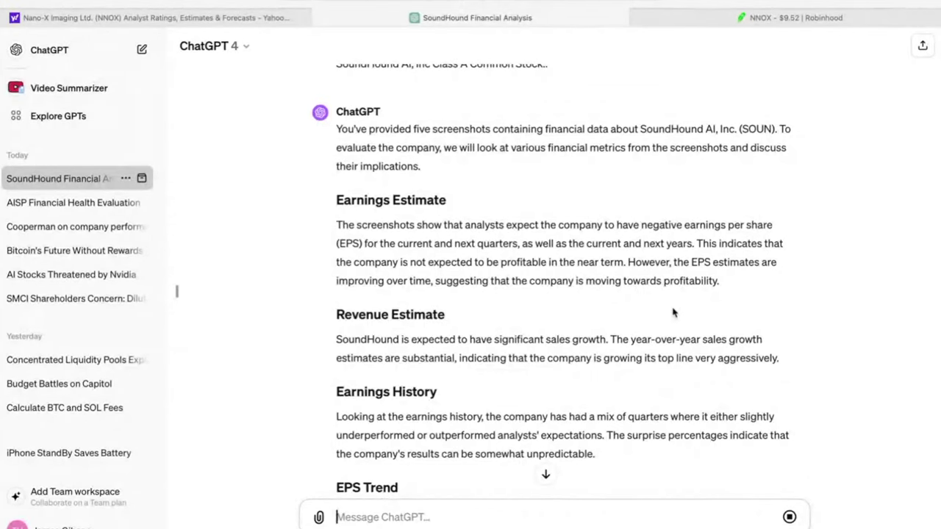
scroll(671, 311, "up", 1)
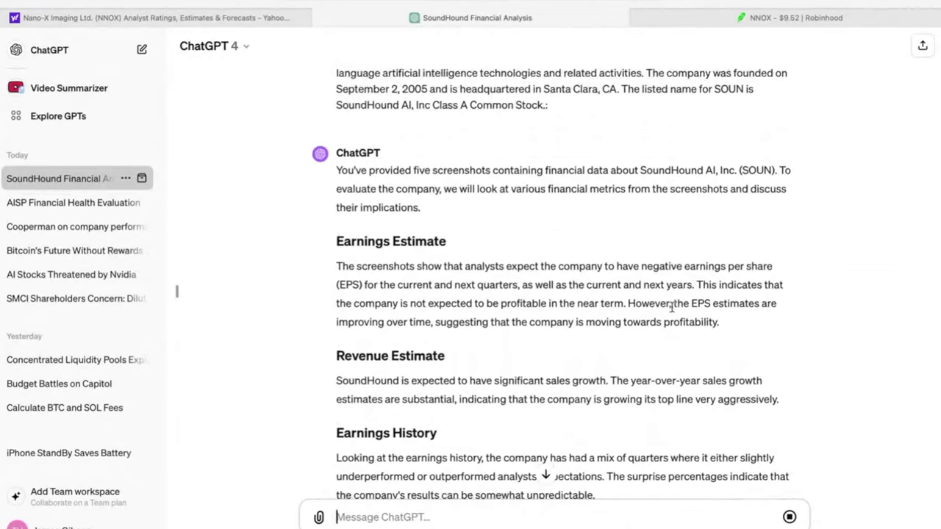